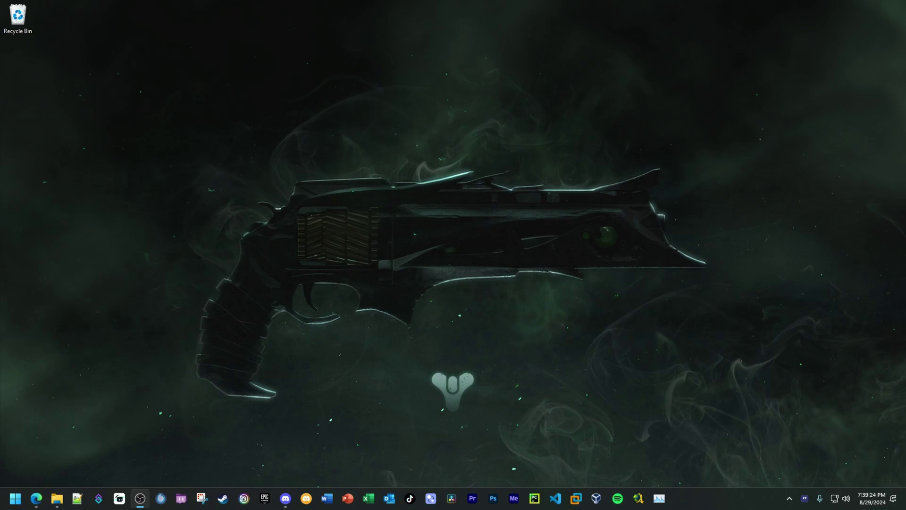
# - Switch to Discord and join the Hide & Seek voice channel
pyautogui.click(354, 365)
pyautogui.click(286, 498)
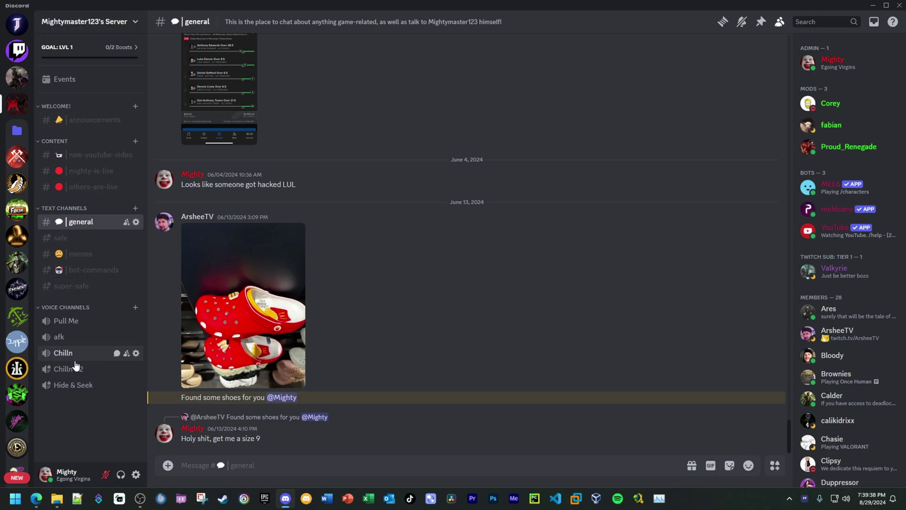
pyautogui.click(74, 384)
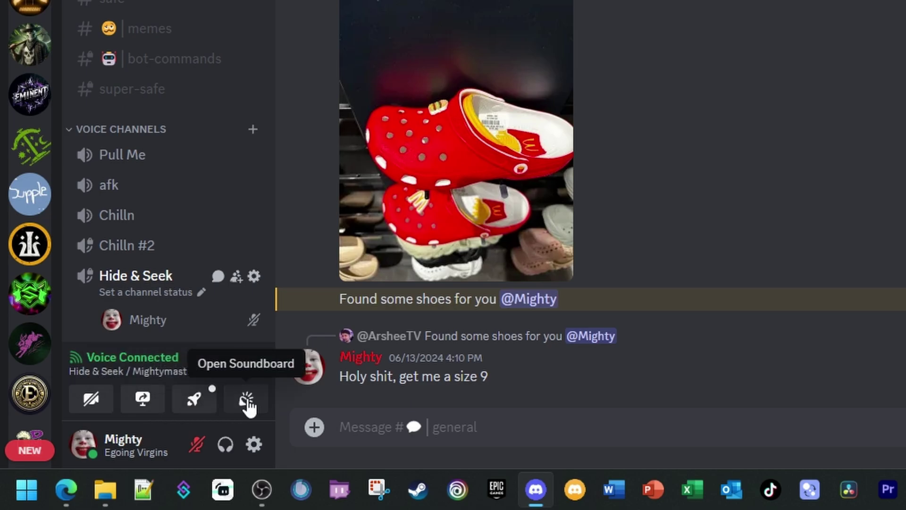
# - Play the This Guy Stinks! sound from the soundboard and set the soundboard volume to 100%
pyautogui.click(247, 401)
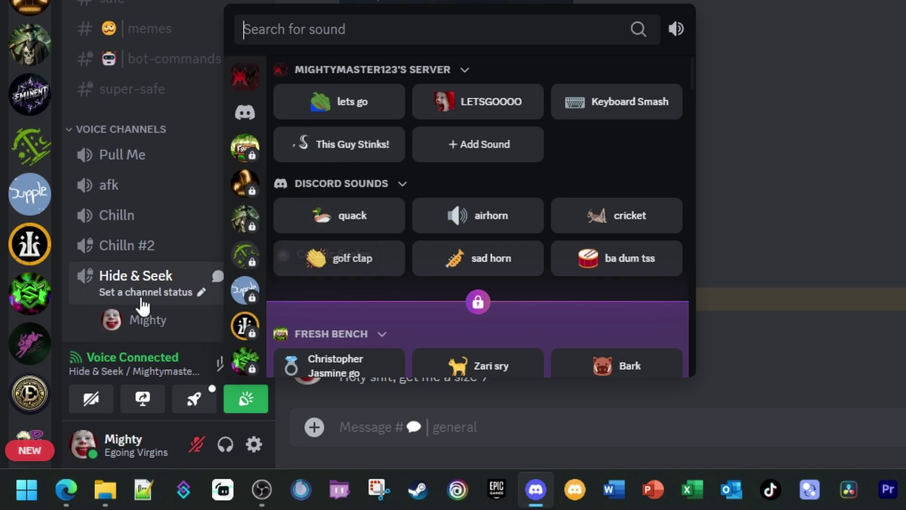
pyautogui.click(340, 145)
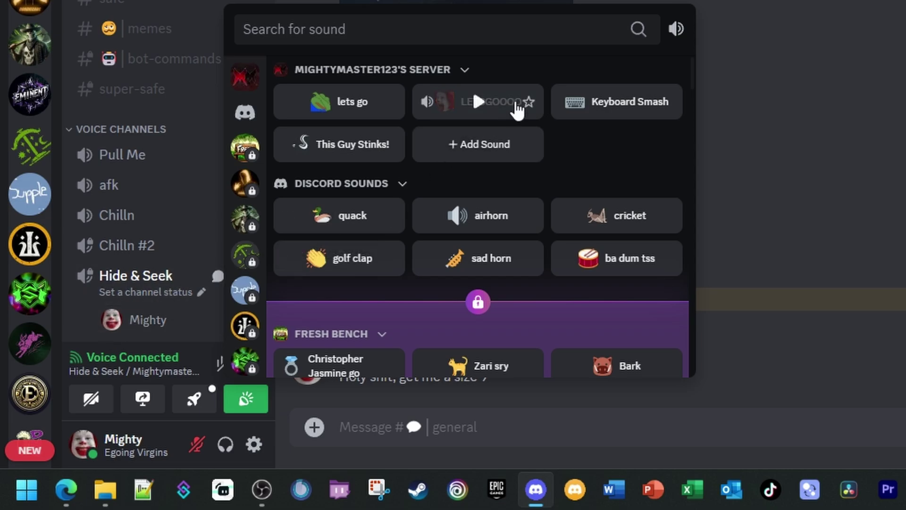
pyautogui.moveTo(676, 29)
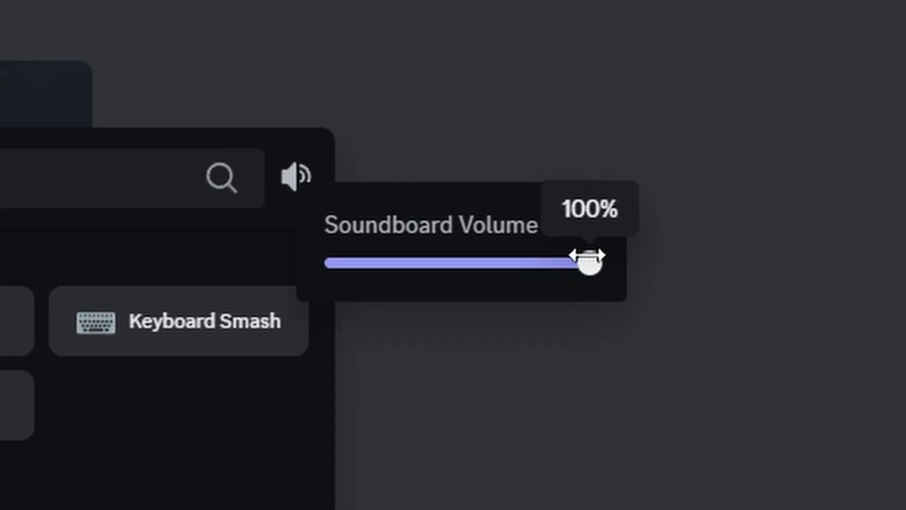
pyautogui.moveTo(588, 255); pyautogui.dragTo(645, 273)
pyautogui.moveTo(297, 185)
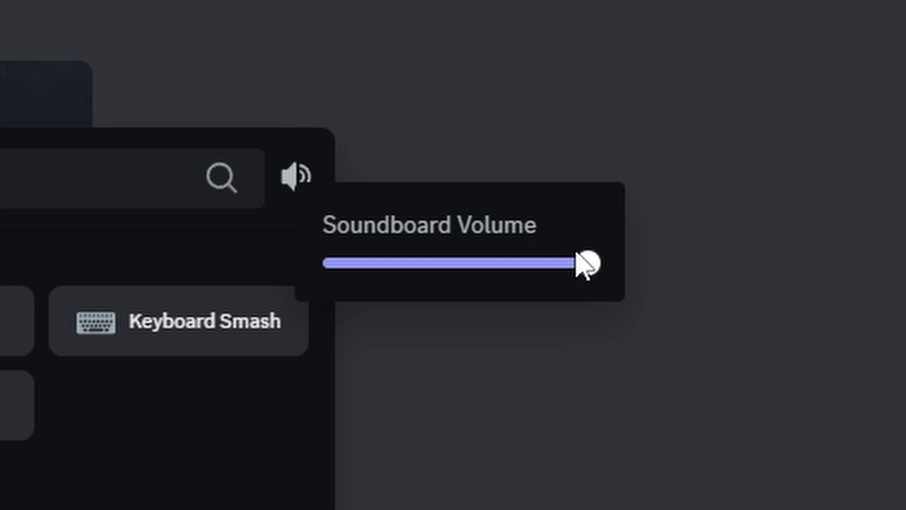
pyautogui.moveTo(588, 261)
pyautogui.mouseDown()
pyautogui.moveTo(271, 265)
pyautogui.moveTo(590, 262)
pyautogui.mouseUp()
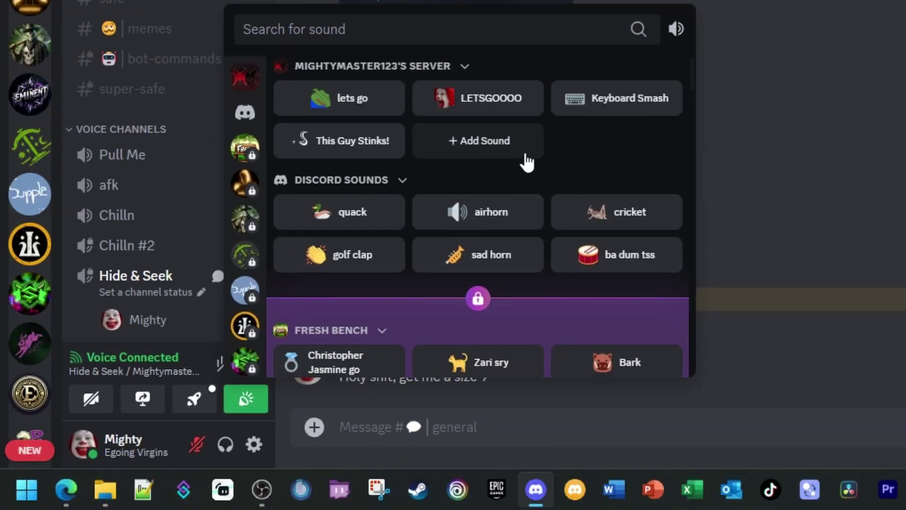
# - Look through the soundboard's default Discord sounds and the locked sounds of the other servers
pyautogui.scroll(-2, 344, 128)
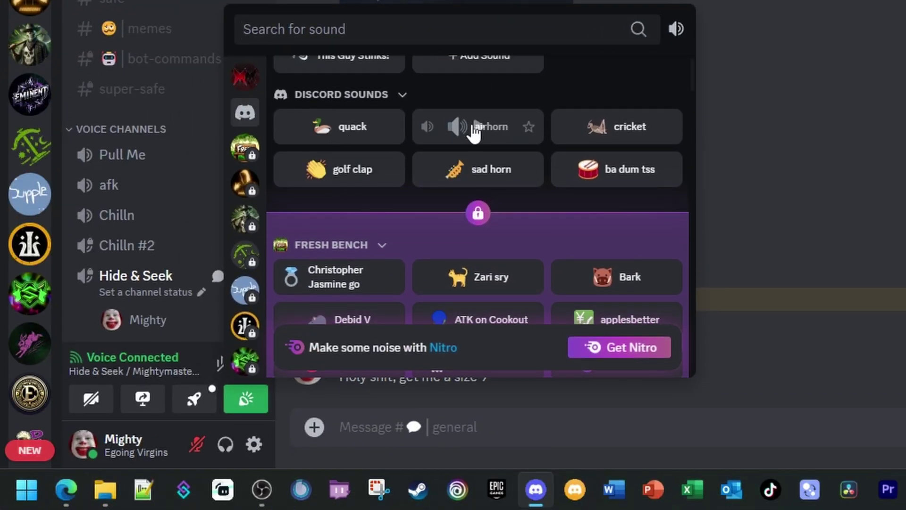
pyautogui.scroll(-4, 513, 126)
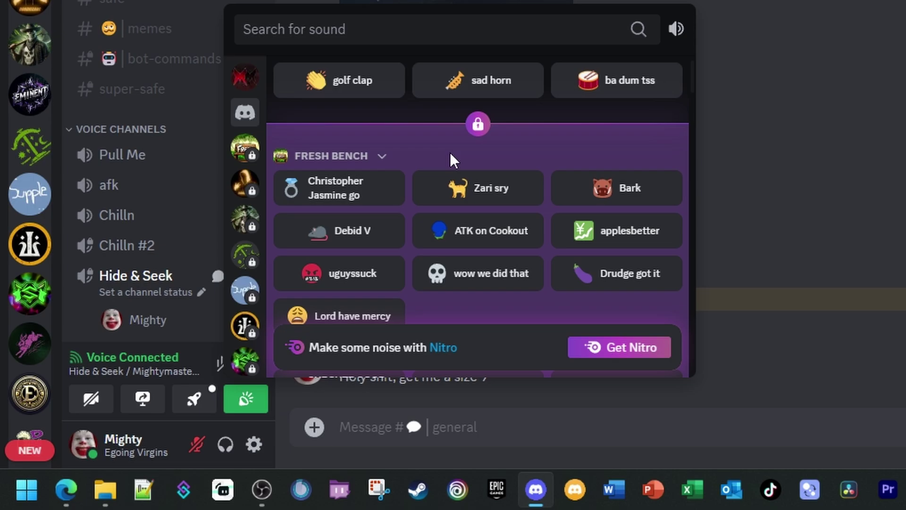
pyautogui.scroll(2, 486, 152)
pyautogui.scroll(-2, 486, 138)
pyautogui.scroll(-6, 488, 148)
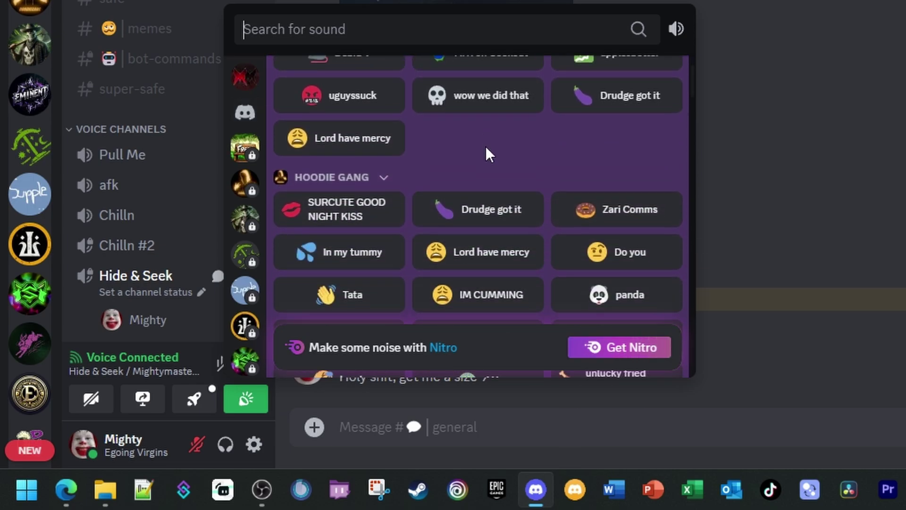
pyautogui.scroll(-8, 543, 155)
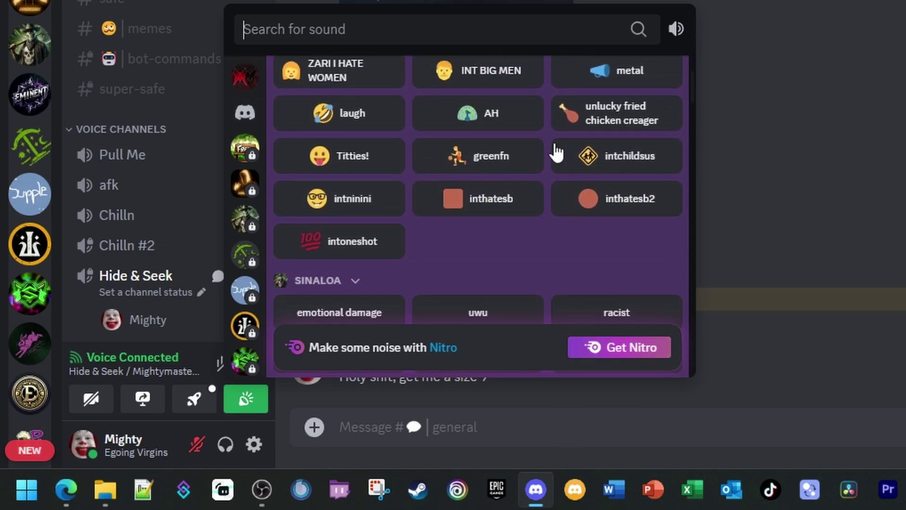
pyautogui.scroll(8, 518, 167)
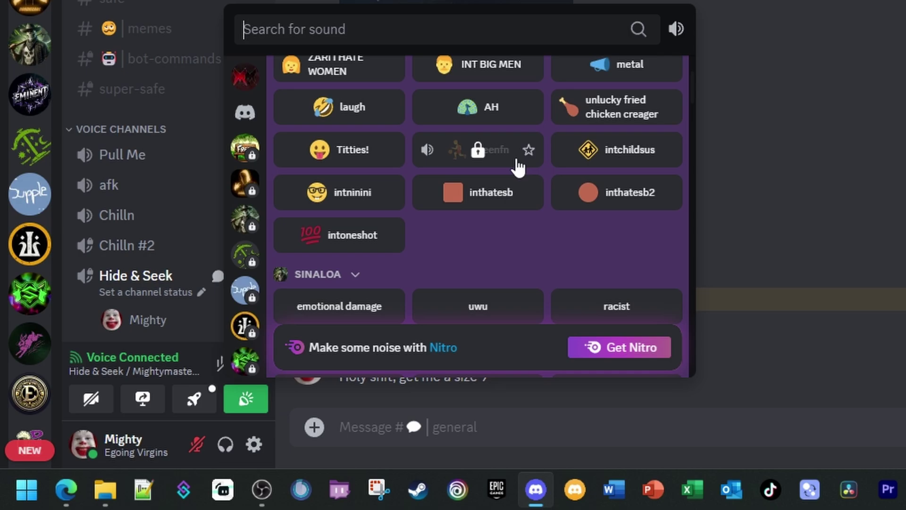
pyautogui.scroll(-8, 518, 167)
pyautogui.scroll(14, 520, 166)
pyautogui.scroll(5, 519, 166)
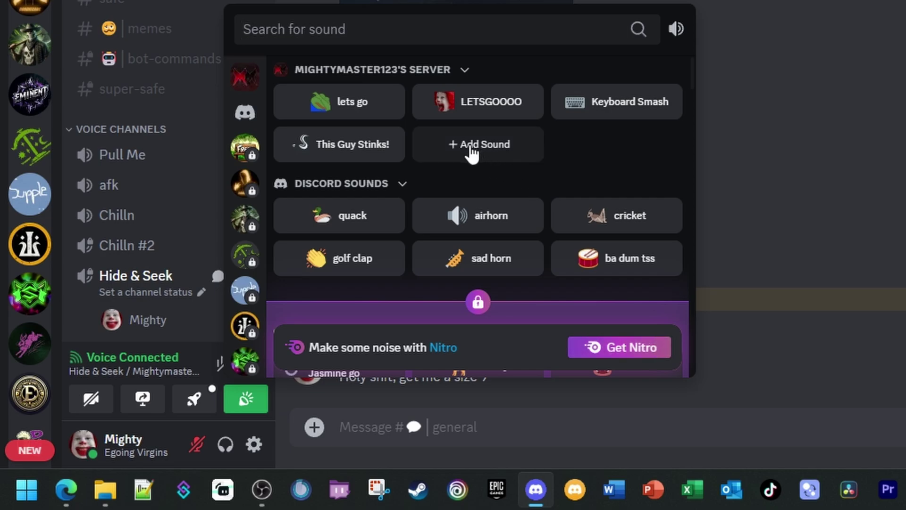
pyautogui.click(472, 150)
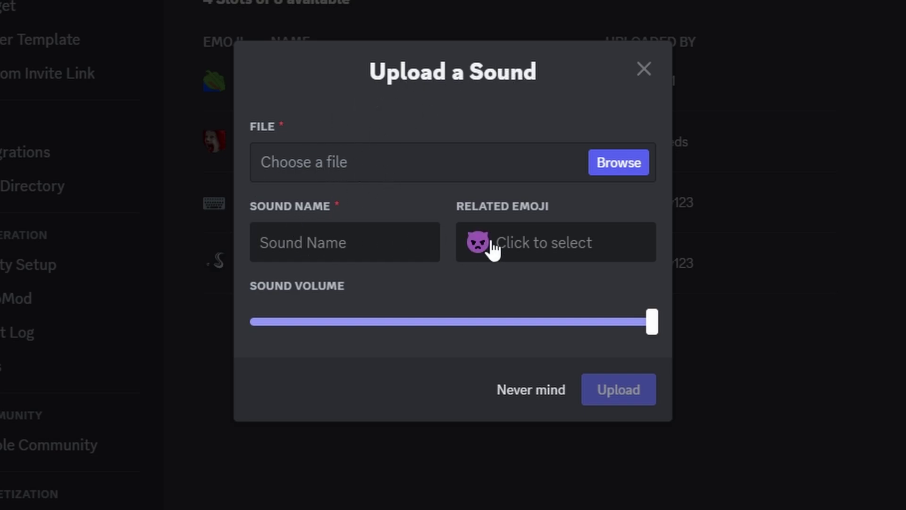
pyautogui.click(644, 70)
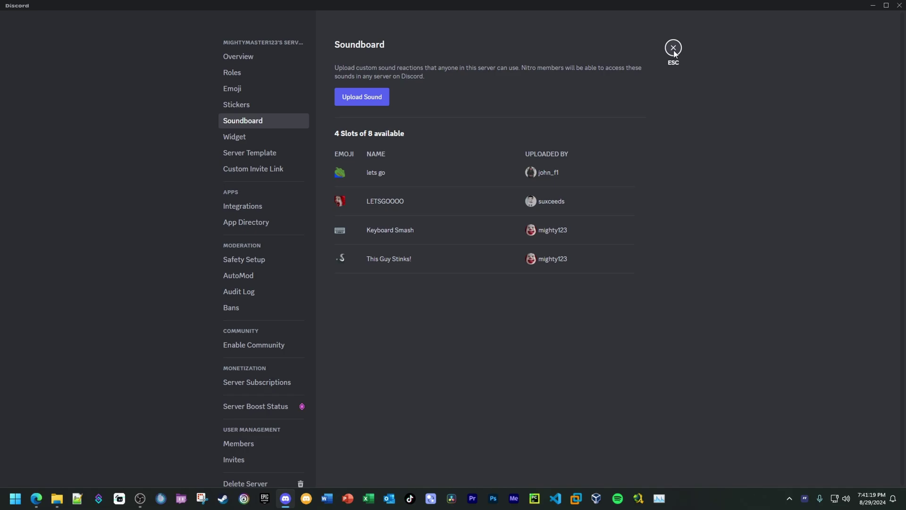
pyautogui.click(674, 49)
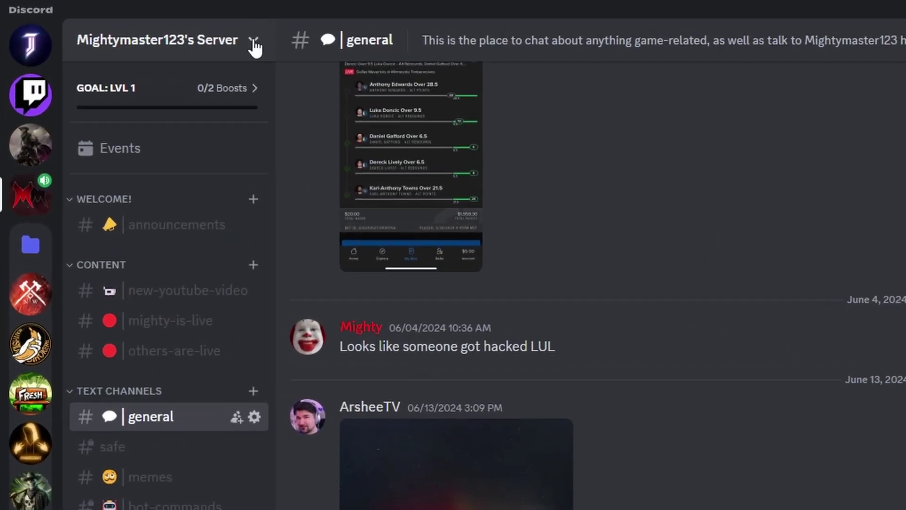
# - Open the Soundboard page in the server's settings
pyautogui.click(286, 48)
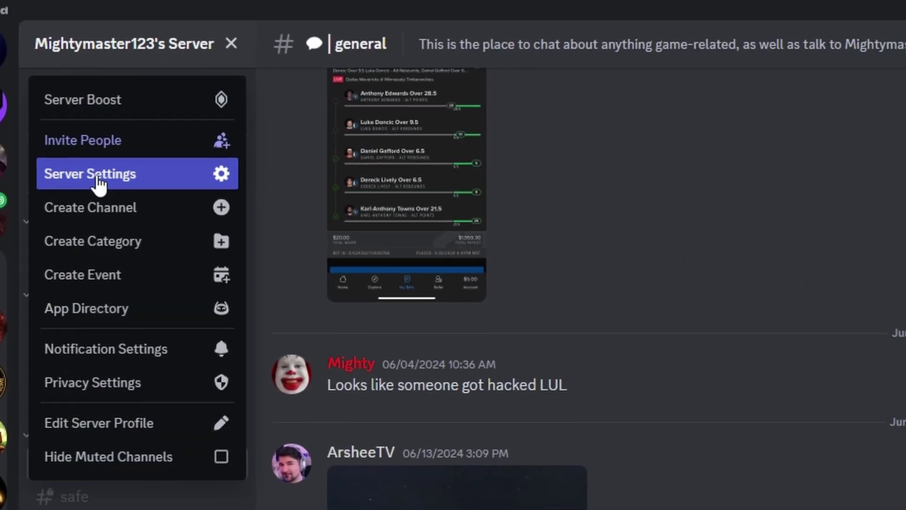
pyautogui.click(153, 184)
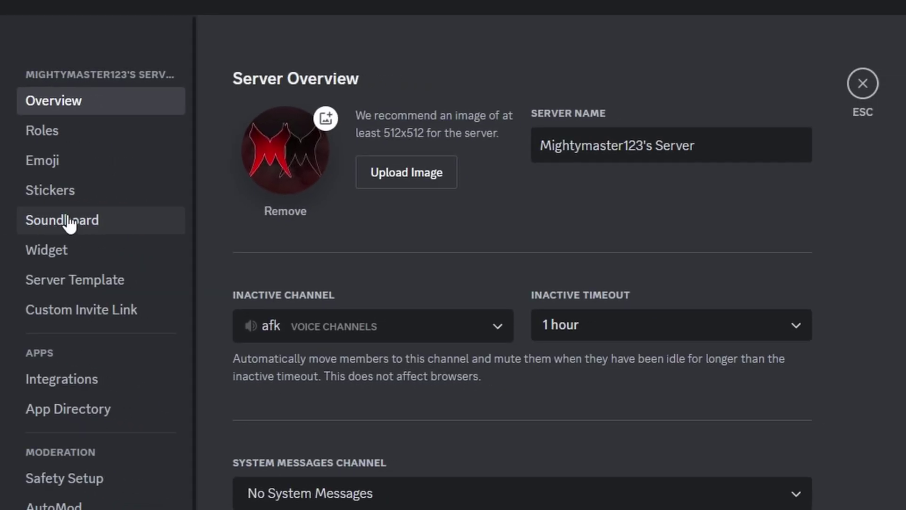
pyautogui.click(66, 218)
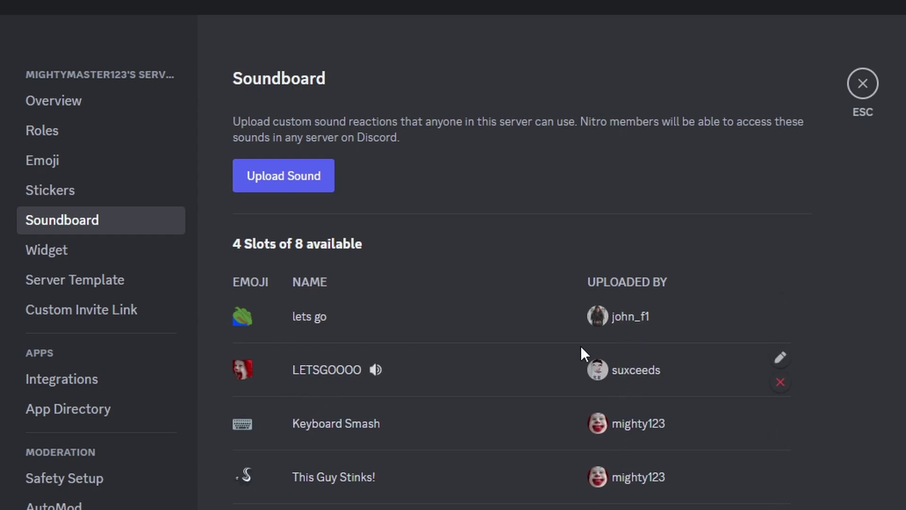
# - Start a new sound upload, check the accepted audio formats and choose the file What are you doing in my swamp.mp3
pyautogui.click(283, 179)
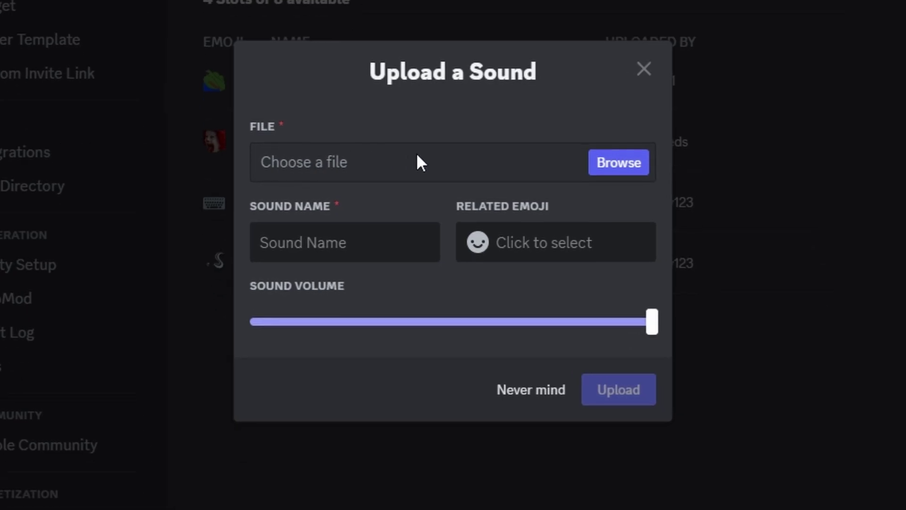
pyautogui.click(612, 164)
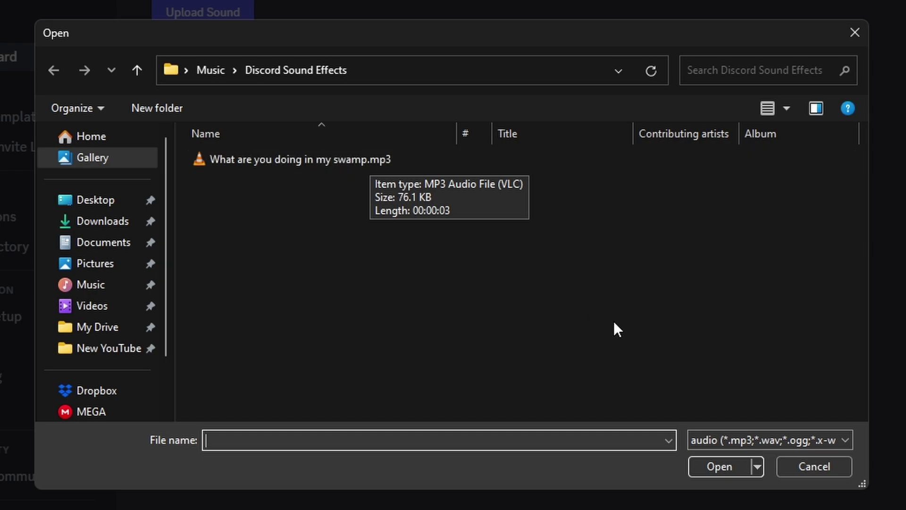
pyautogui.click(738, 439)
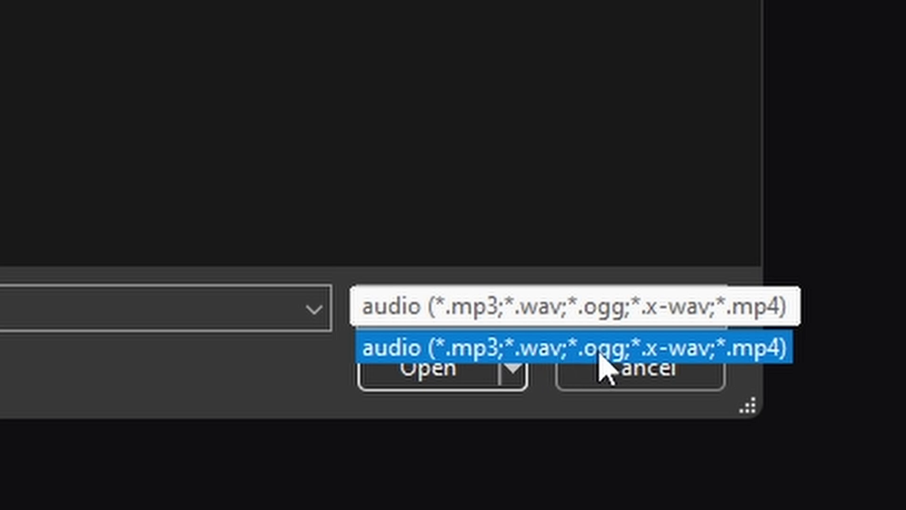
pyautogui.click(297, 348)
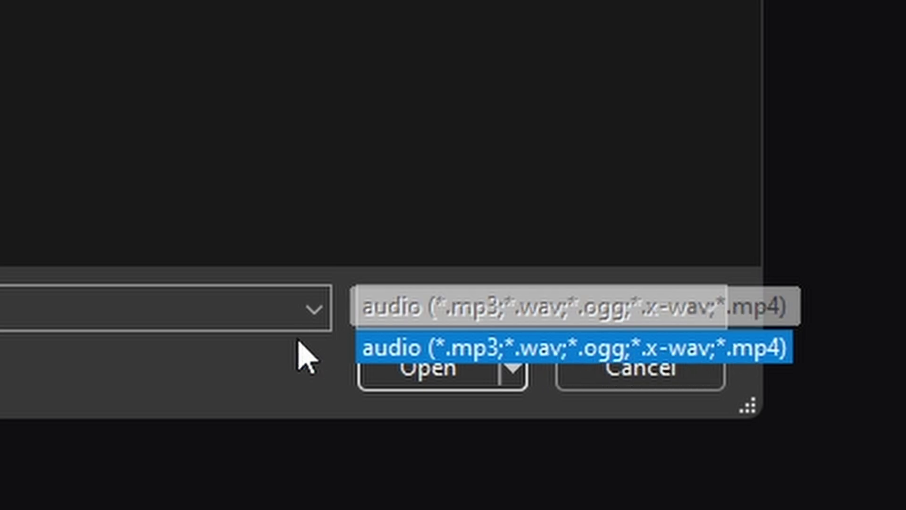
pyautogui.click(248, 141)
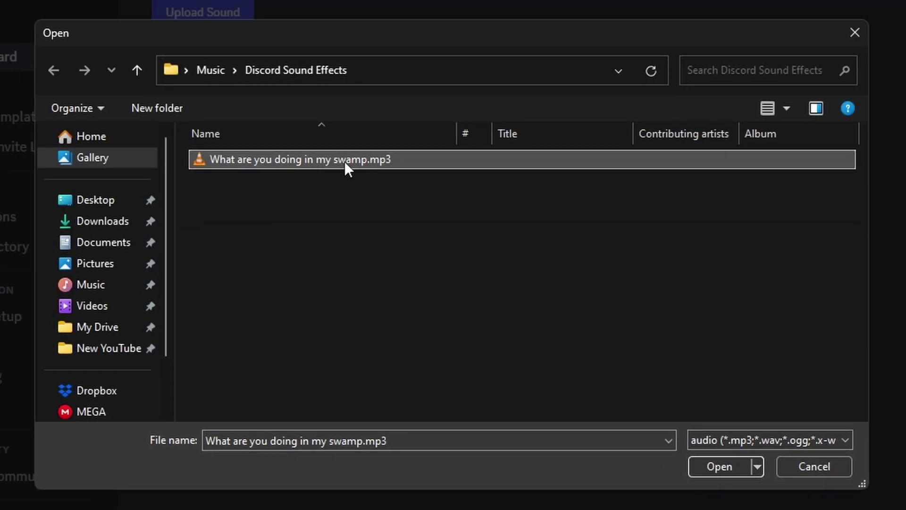
pyautogui.click(716, 467)
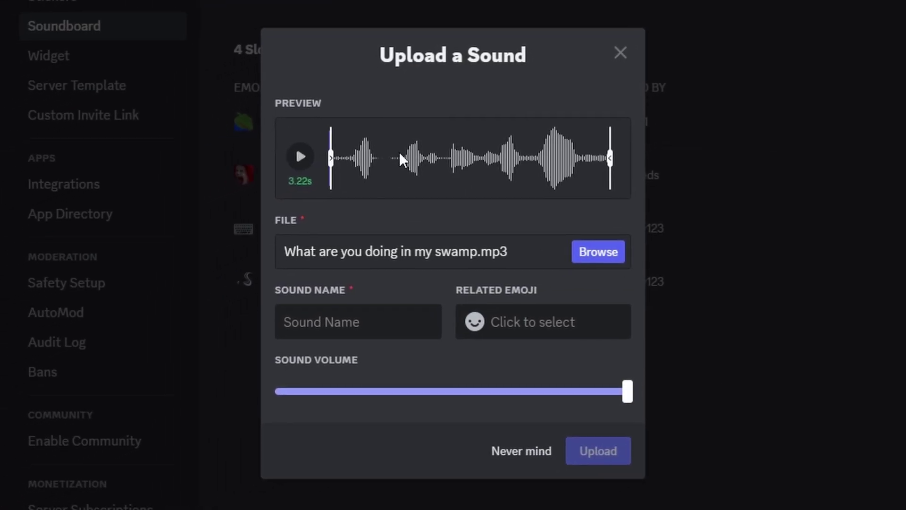
# - Preview the sound and trim both its start and end to a length of about 2.73 s
pyautogui.click(304, 160)
pyautogui.moveTo(331, 158); pyautogui.dragTo(338, 159)
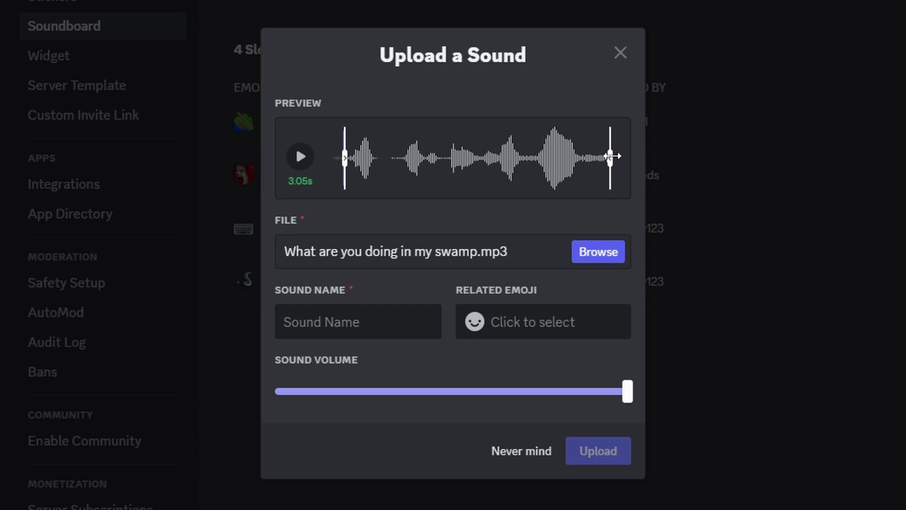
pyautogui.moveTo(612, 156); pyautogui.dragTo(577, 158)
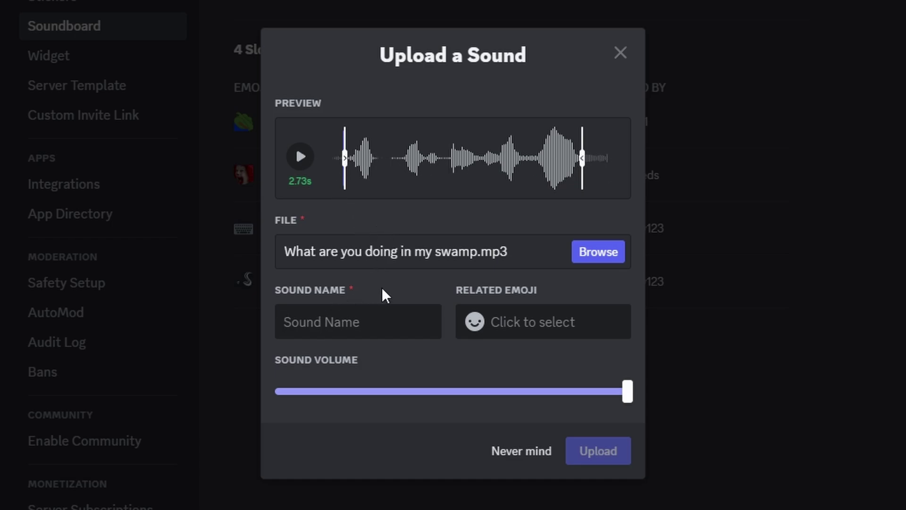
# - Name the sound Shrek Swamp and assign :PepeHappy: as its related emoji
pyautogui.write('Shrek Swamp')
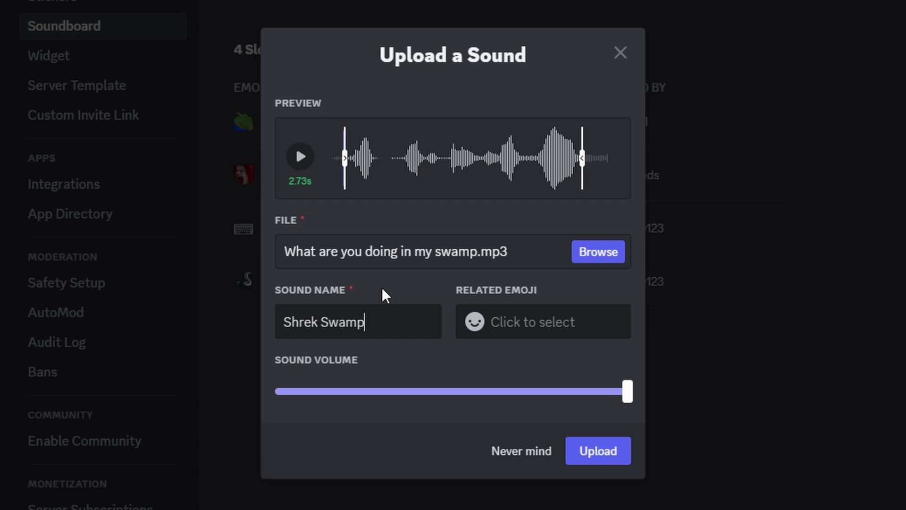
pyautogui.click(533, 330)
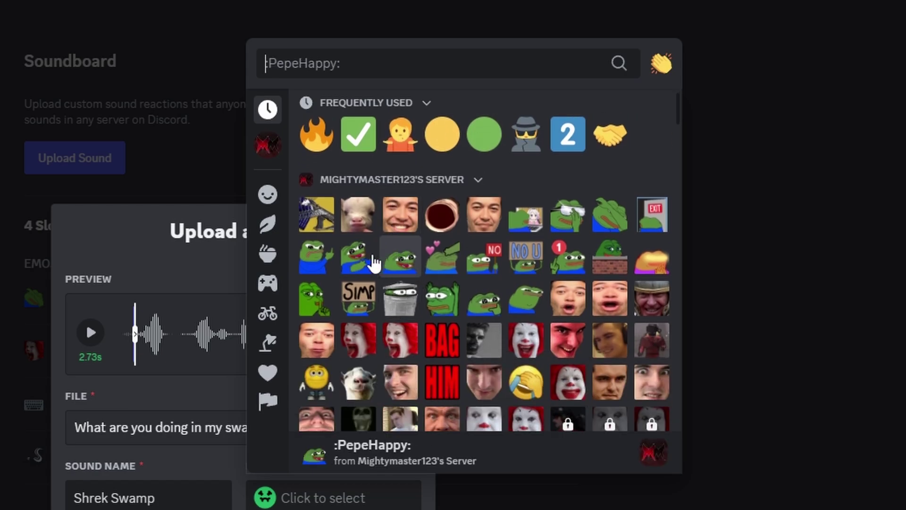
pyautogui.click(400, 257)
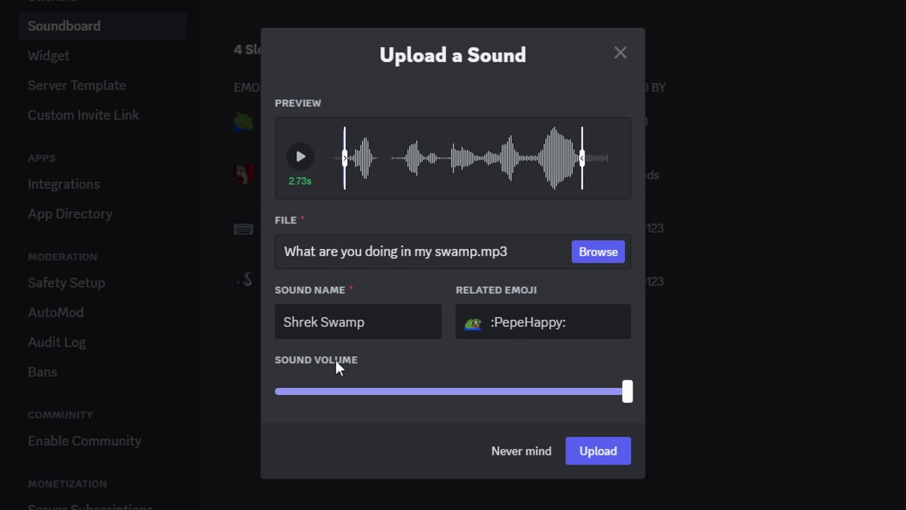
# - Lower the sound's volume to about half, checking it in the preview, and upload the sound
pyautogui.moveTo(630, 403); pyautogui.dragTo(454, 391)
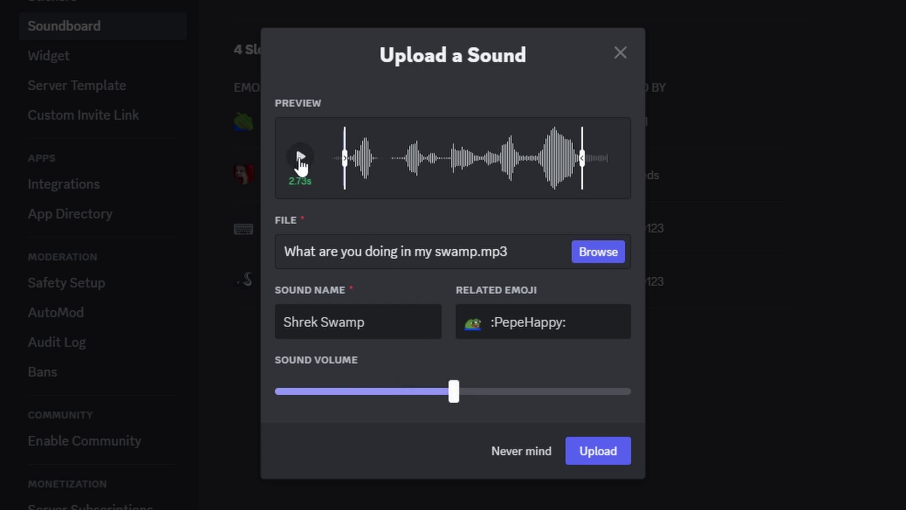
pyautogui.click(300, 158)
pyautogui.click(599, 452)
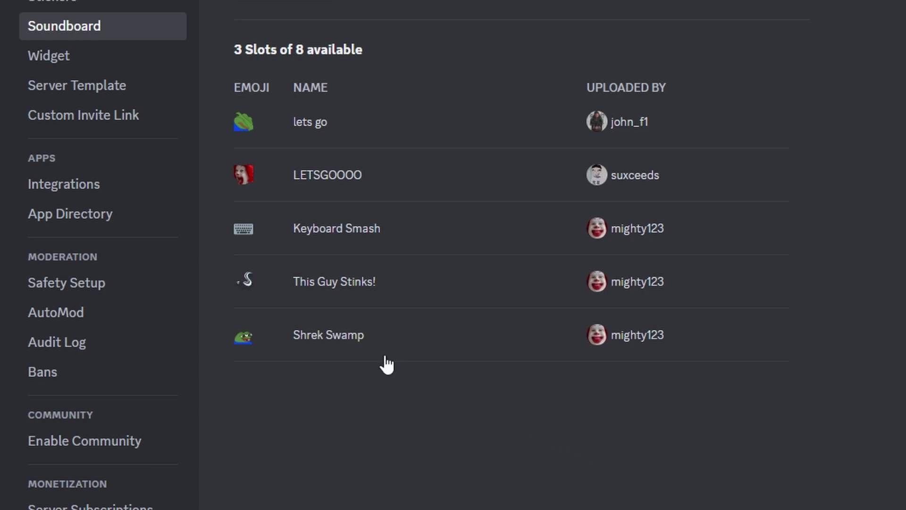
# - Return to the server, play the Shrek Swamp sound from the voice channel's soundboard, and close the soundboard
pyautogui.moveTo(300, 340)
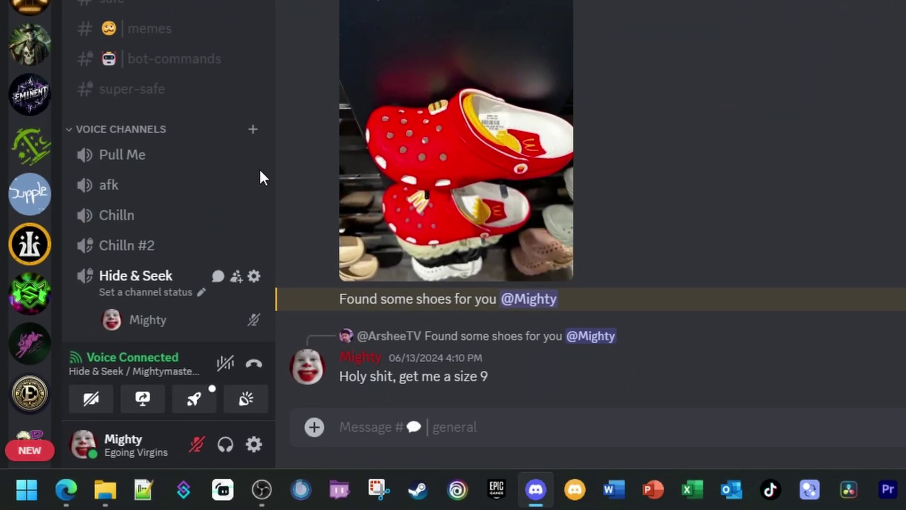
pyautogui.click(246, 399)
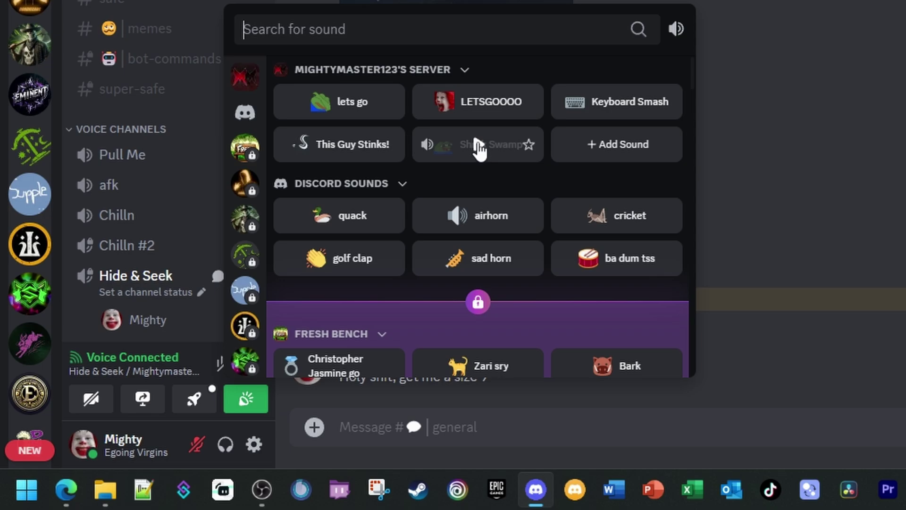
pyautogui.click(478, 147)
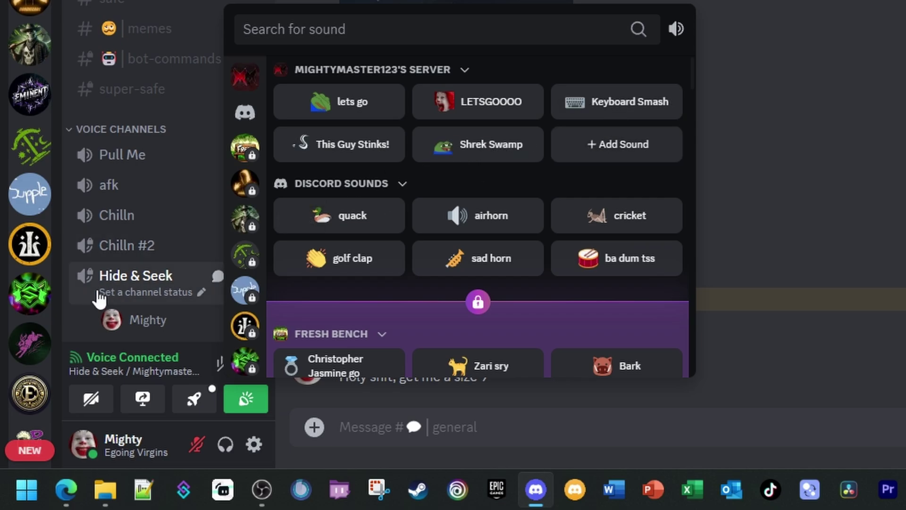
pyautogui.press('Escape')
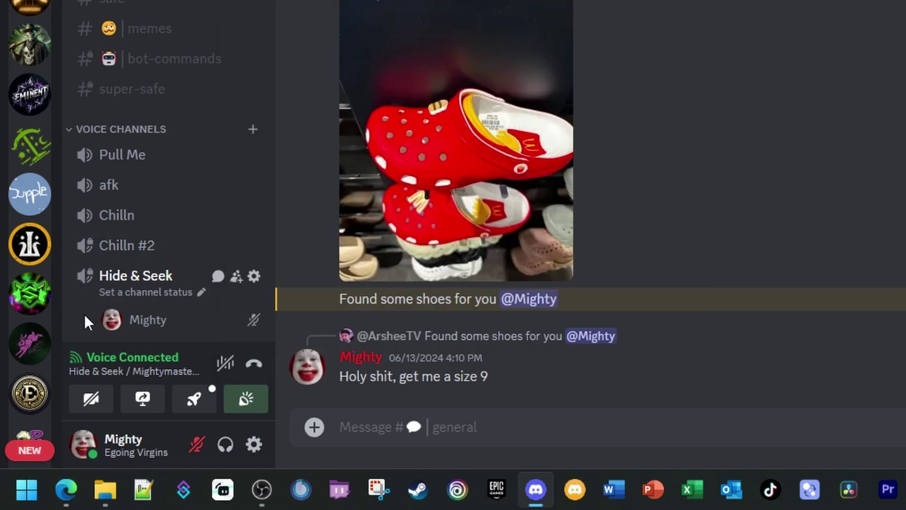